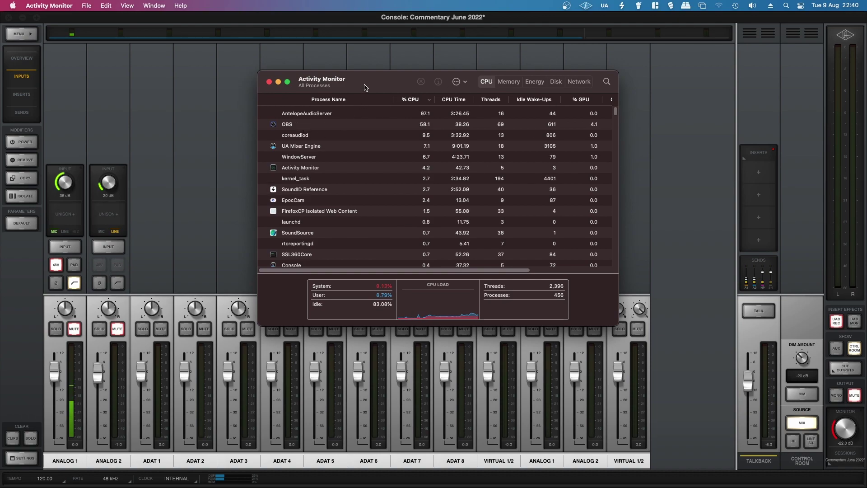
# Select the AntelopeAudioServer process, using about 96% CPU, in the CPU list.
pyautogui.moveTo(366, 85); pyautogui.dragTo(373, 94)
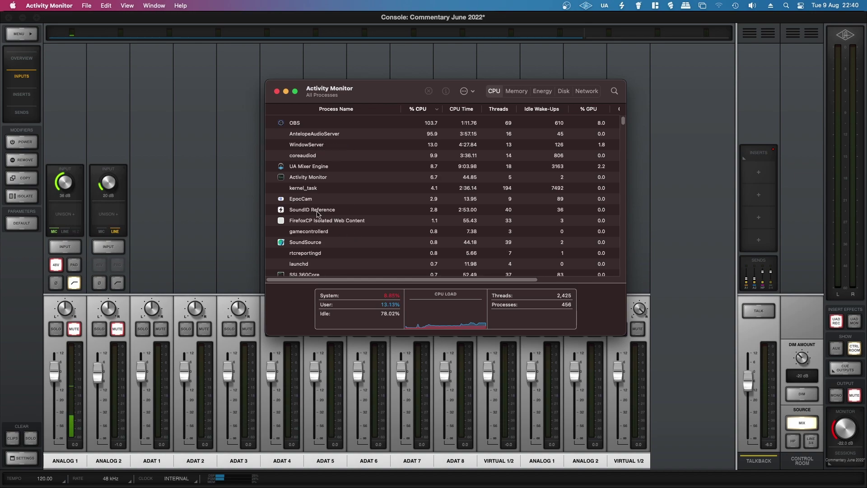
pyautogui.click(311, 136)
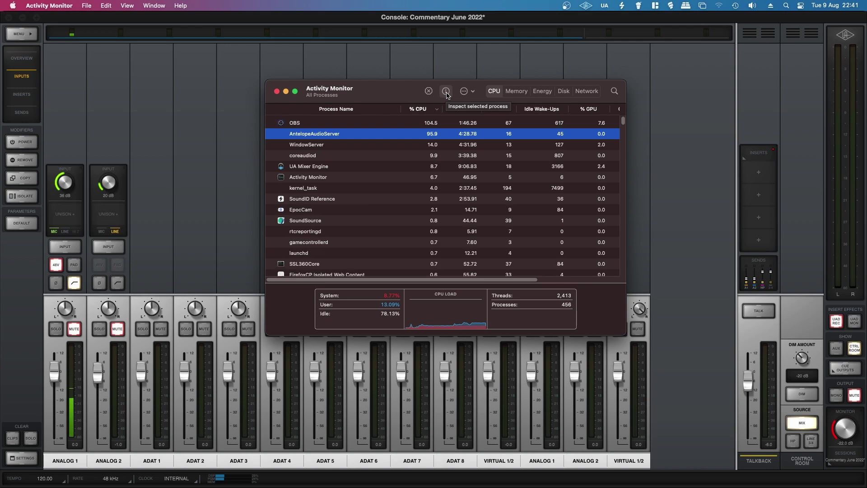
# Force-quit AntelopeAudioServer from its inspector window.
pyautogui.click(446, 91)
pyautogui.moveTo(594, 291); pyautogui.dragTo(495, 120)
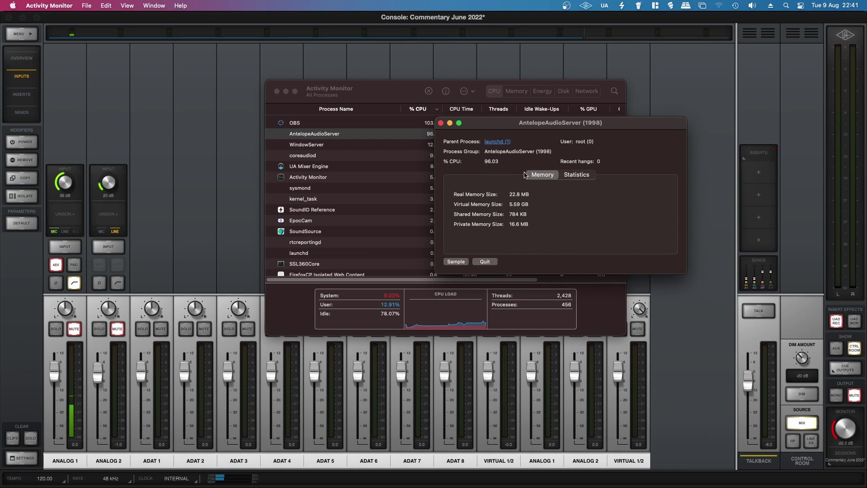
pyautogui.click(487, 261)
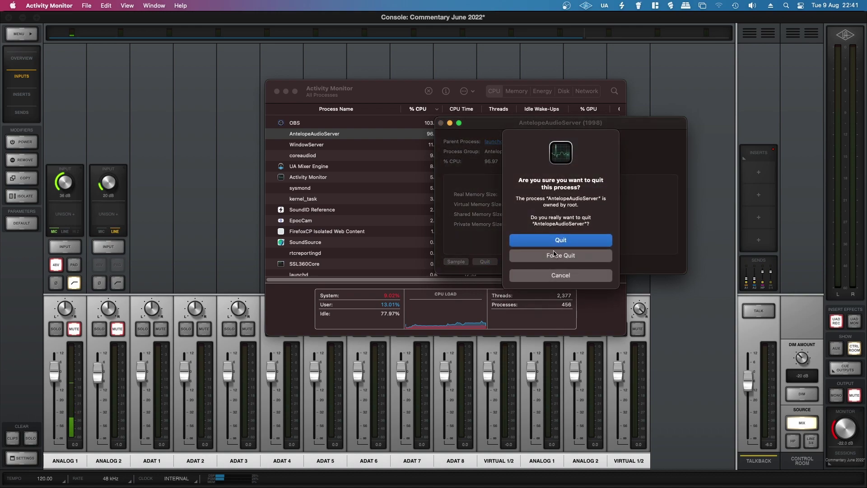
pyautogui.click(571, 271)
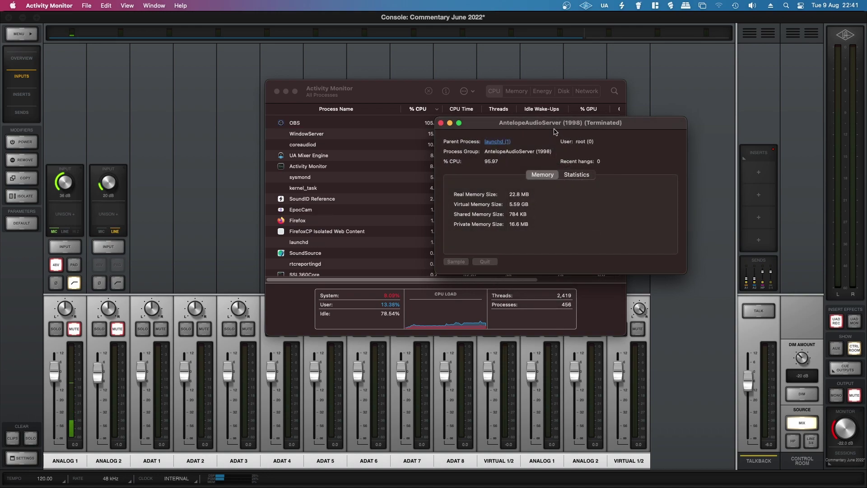
# Review the terminated process's CPU stats, then close its inspector window.
pyautogui.moveTo(554, 128); pyautogui.dragTo(666, 118)
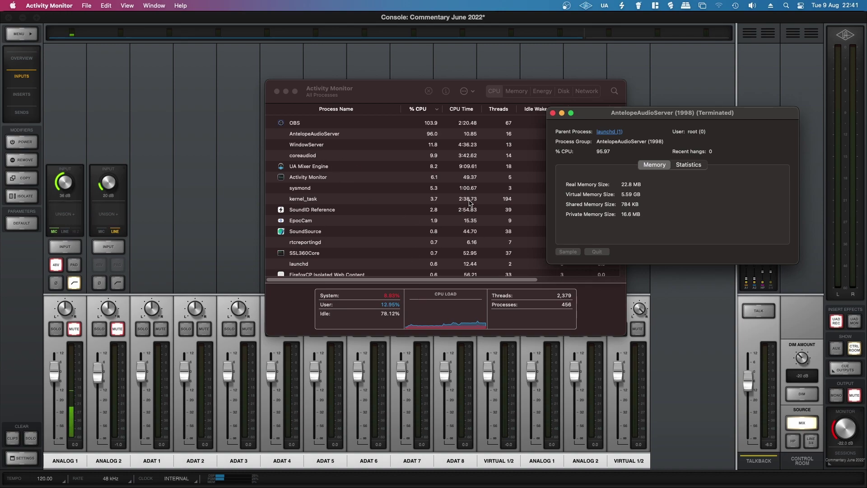
pyautogui.moveTo(595, 113); pyautogui.dragTo(418, 166)
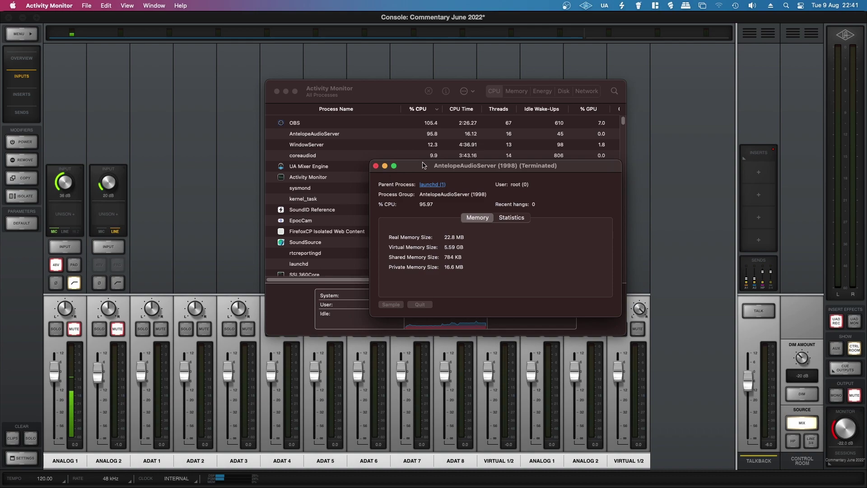
pyautogui.moveTo(425, 166); pyautogui.dragTo(441, 137)
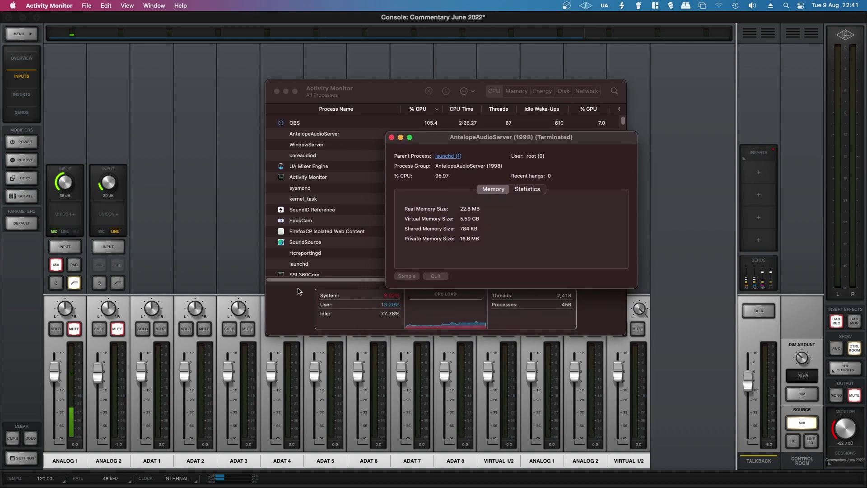
pyautogui.click(391, 138)
# Sample the relaunched AntelopeAudioServer (pid 2074) from its inspector to reveal its path.
pyautogui.click(332, 135)
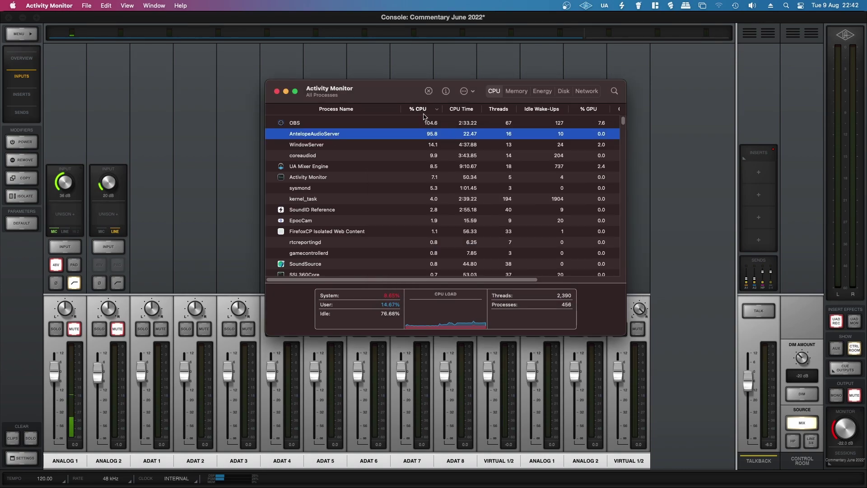
pyautogui.click(446, 91)
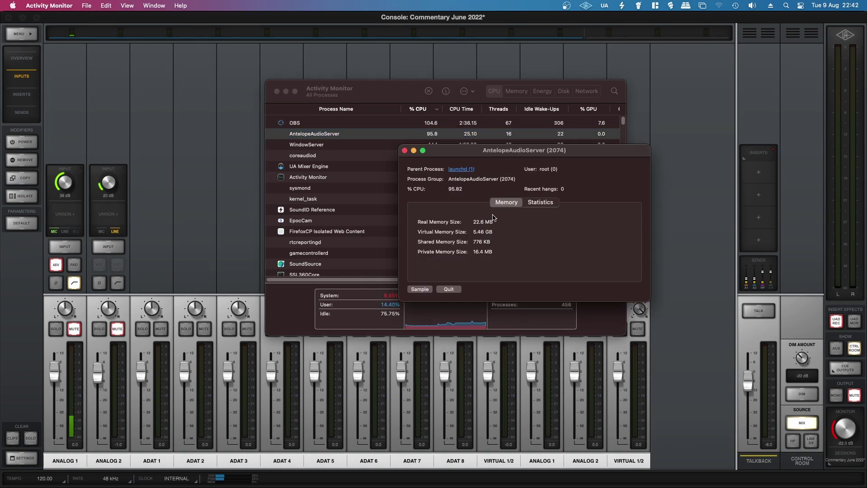
pyautogui.click(419, 289)
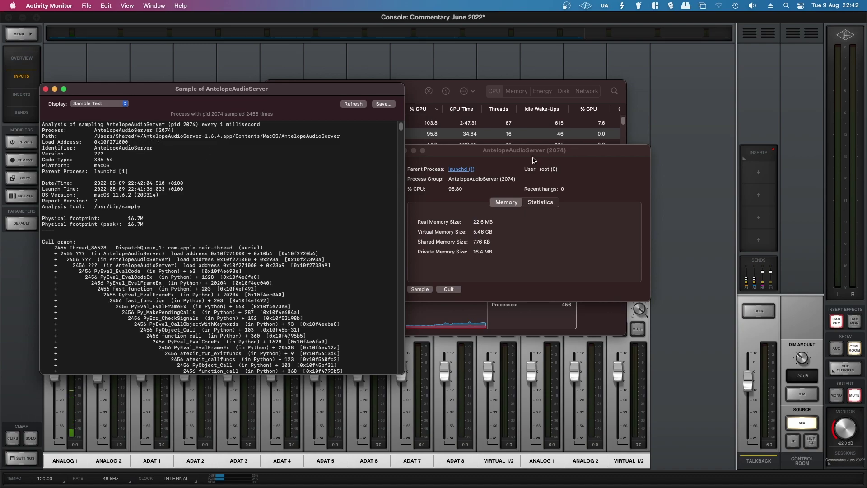
# In the MacOS drive's Finder window, navigate into Users > Shared.
pyautogui.hotkey('ctrl', 'Up')
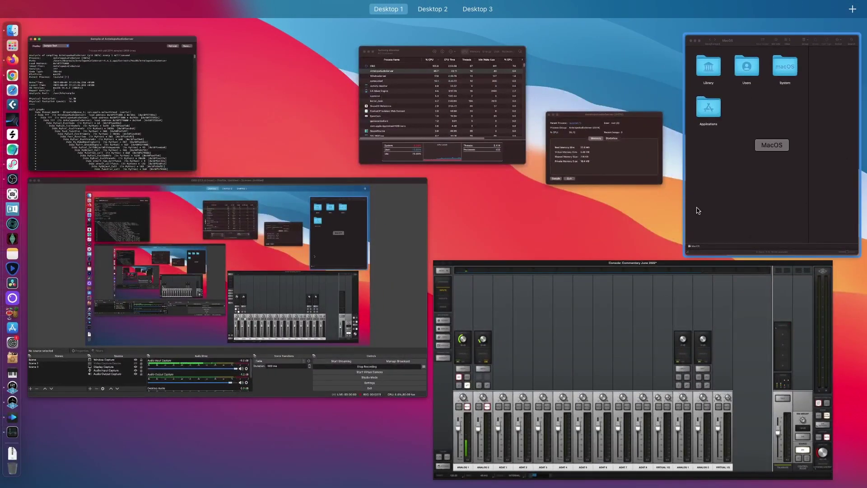
pyautogui.click(698, 208)
pyautogui.doubleClick(625, 80)
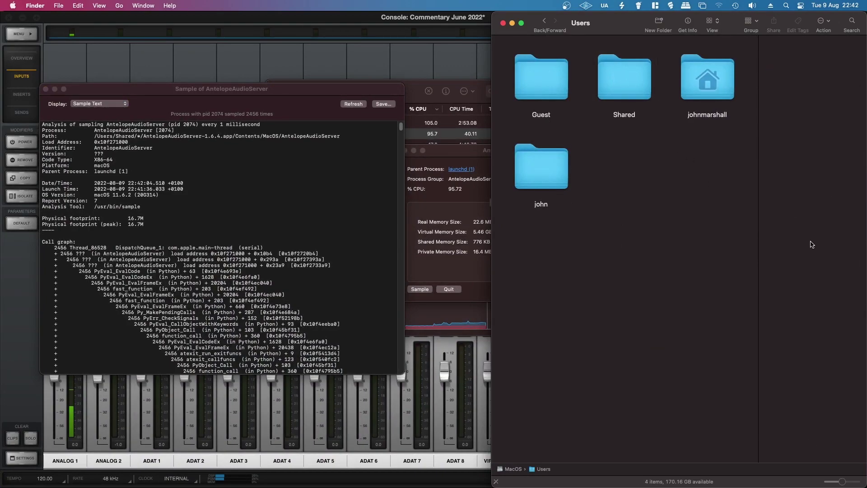
pyautogui.doubleClick(628, 79)
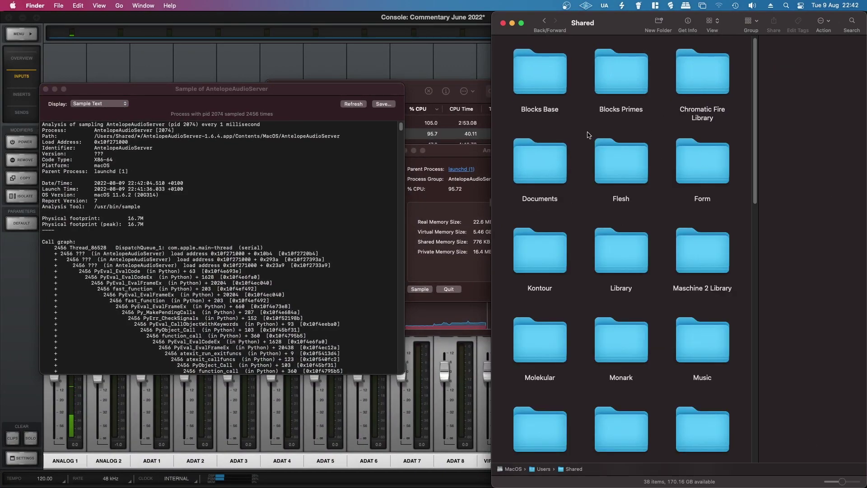
pyautogui.rightClick(575, 121)
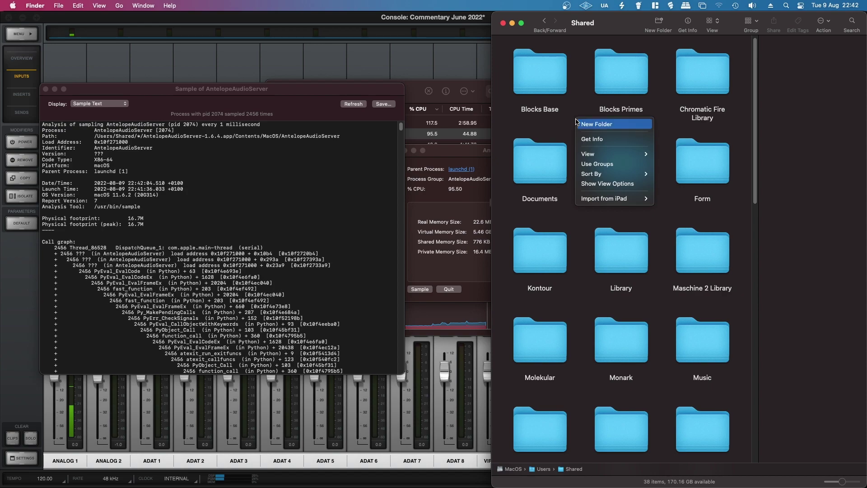
pyautogui.moveTo(610, 174)
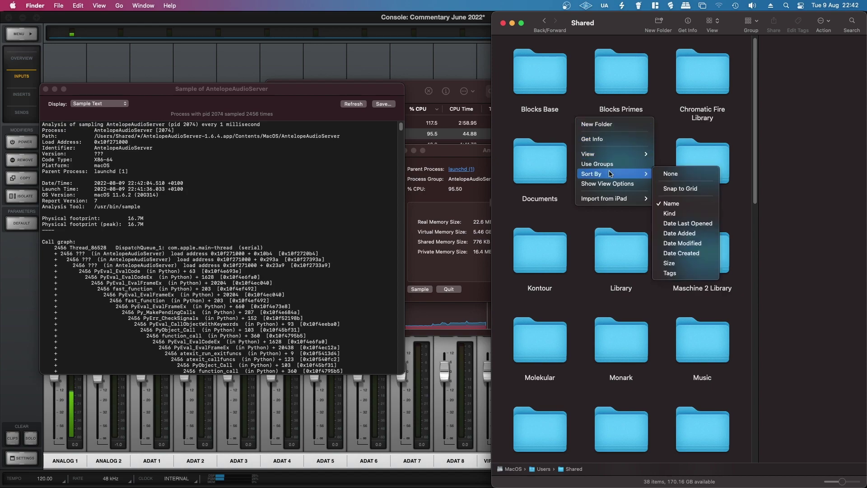
pyautogui.click(527, 69)
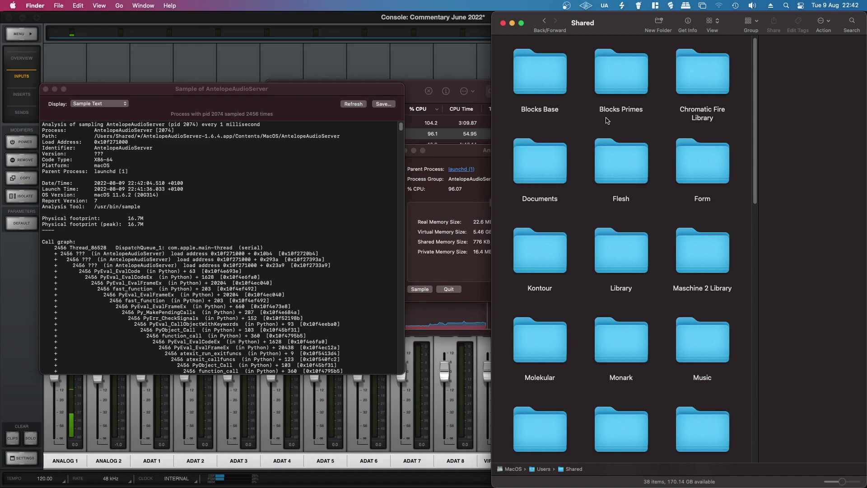
# Show hidden files in Shared, then open .AntelopeAudio and its antelopelauncher subfolder.
pyautogui.press('super+shift+period')
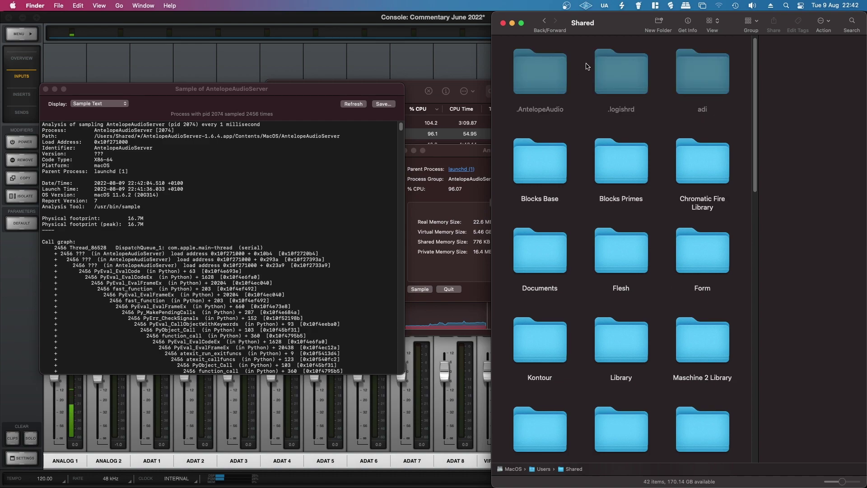
pyautogui.click(534, 87)
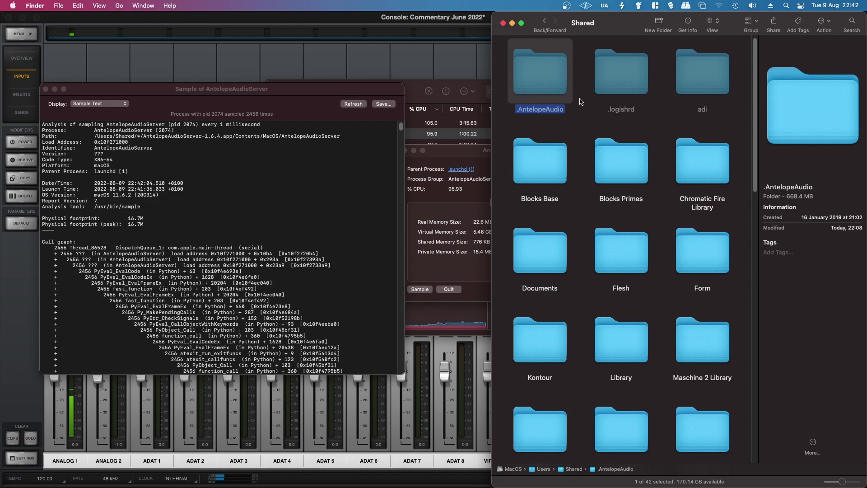
pyautogui.doubleClick(542, 74)
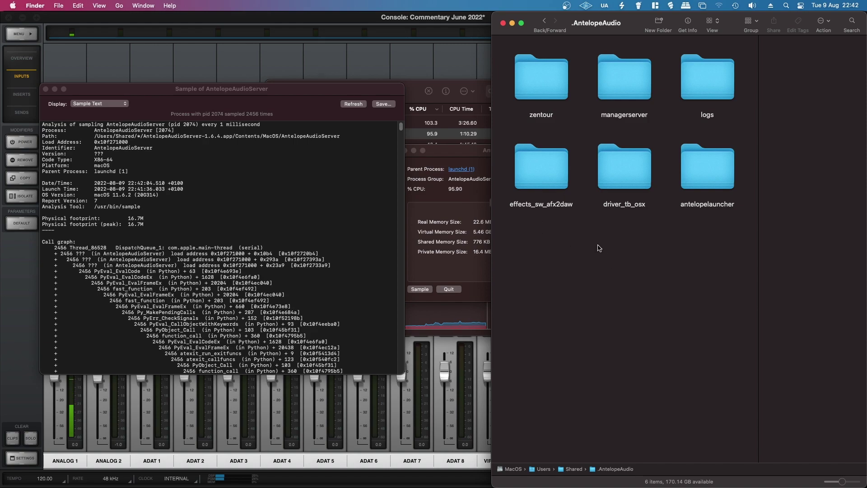
pyautogui.doubleClick(720, 168)
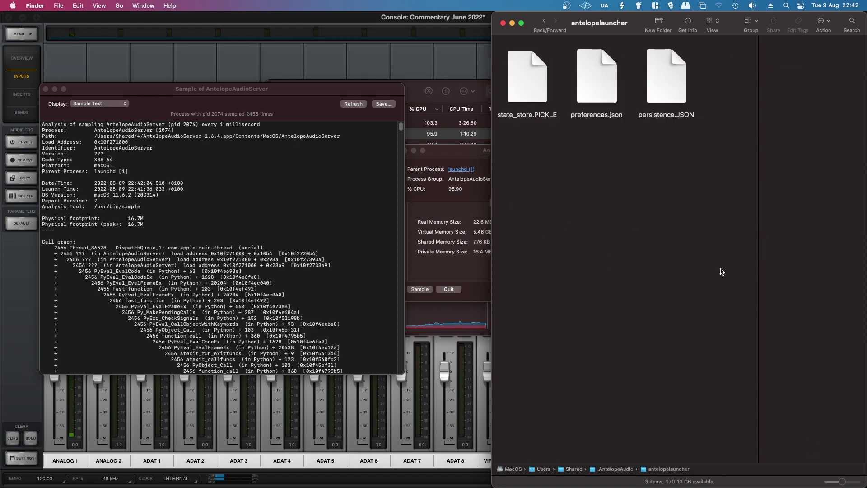
pyautogui.click(543, 21)
# Browse .AntelopeAudio's managerserver, servers, 1.6.4 and zentour folders, then return to Shared.
pyautogui.click(637, 97)
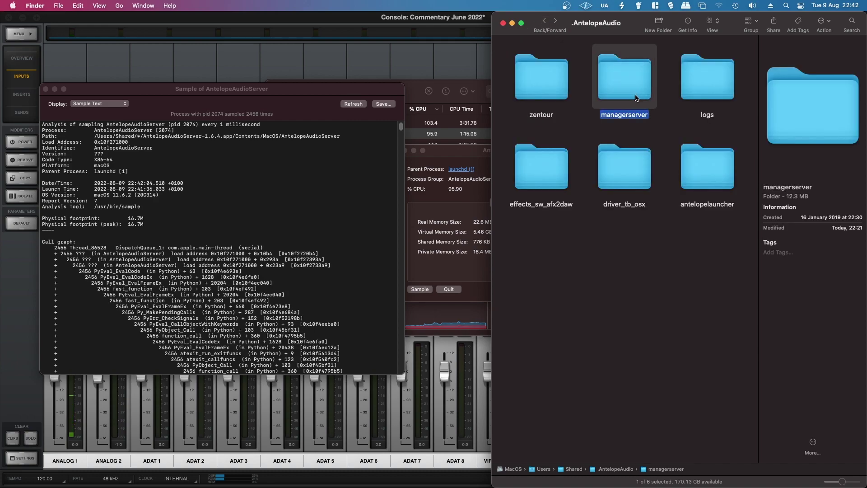
pyautogui.doubleClick(629, 85)
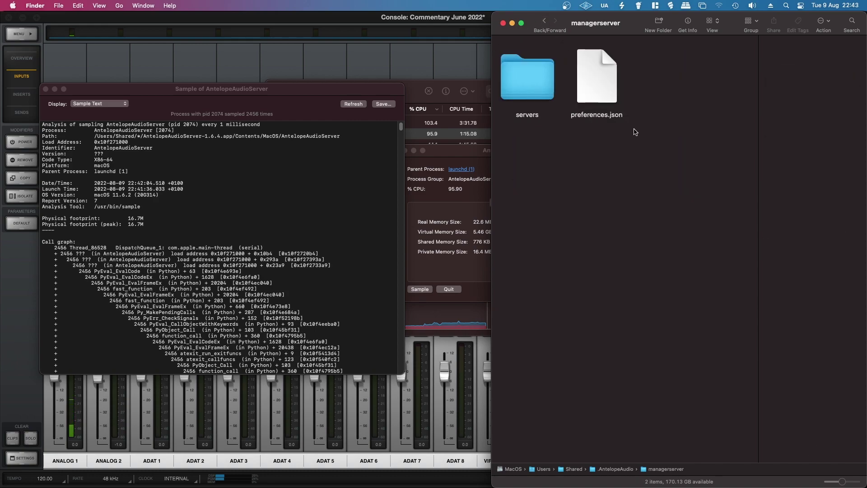
pyautogui.doubleClick(522, 77)
pyautogui.doubleClick(542, 101)
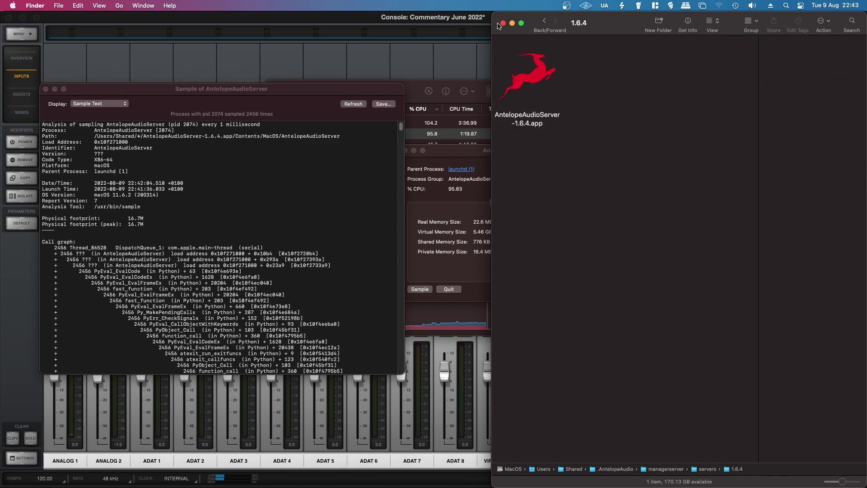
pyautogui.click(545, 21)
pyautogui.click(544, 22)
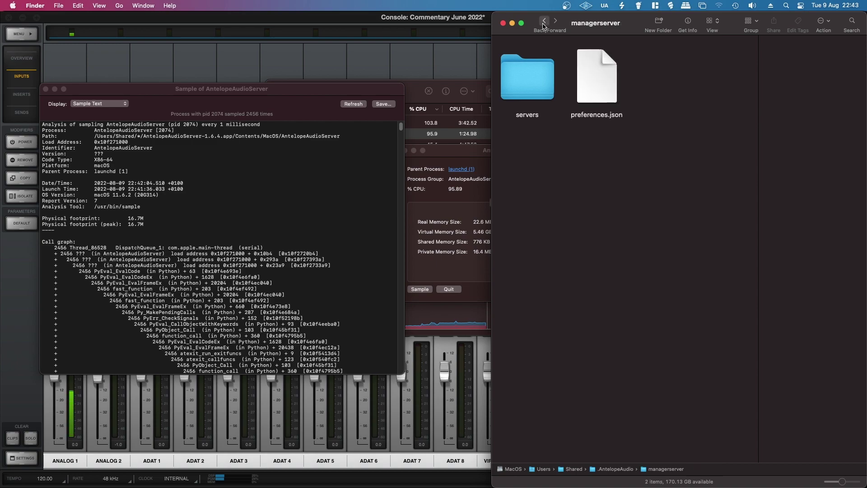
pyautogui.click(545, 22)
pyautogui.doubleClick(547, 81)
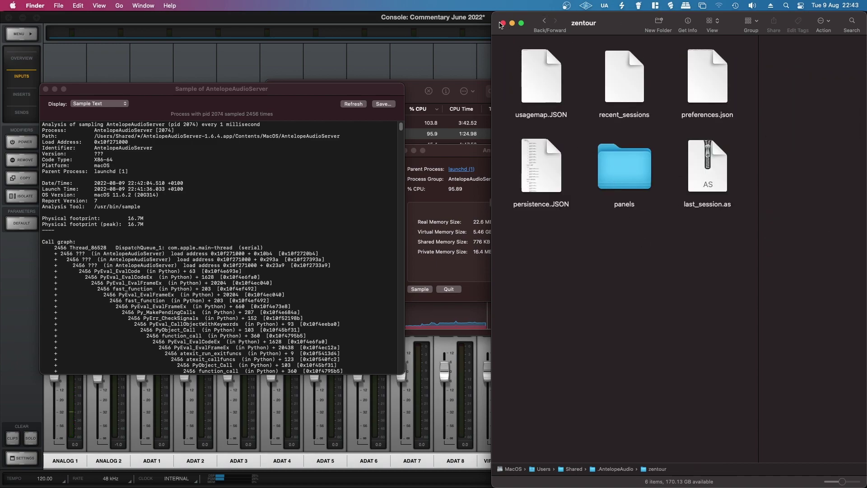
pyautogui.click(544, 22)
pyautogui.click(544, 22)
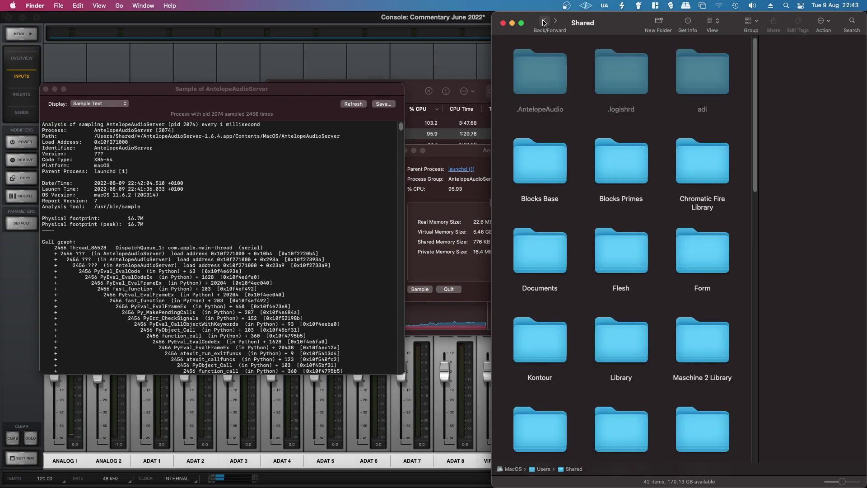
# Move the .AntelopeAudio folder to the Bin and close the AntelopeAudioServer sample report.
pyautogui.rightClick(541, 78)
pyautogui.click(558, 96)
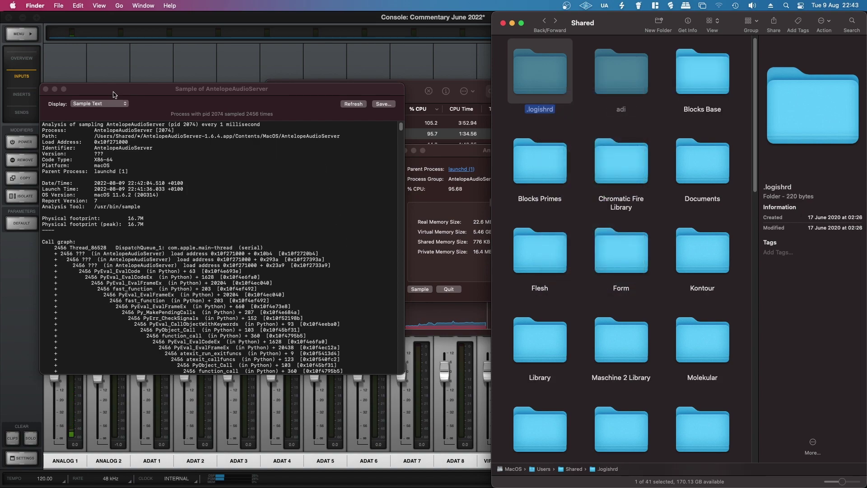
pyautogui.click(46, 89)
# Force-quit AntelopeAudioServer from the Activity Monitor toolbar so it leaves the CPU list.
pyautogui.click(328, 94)
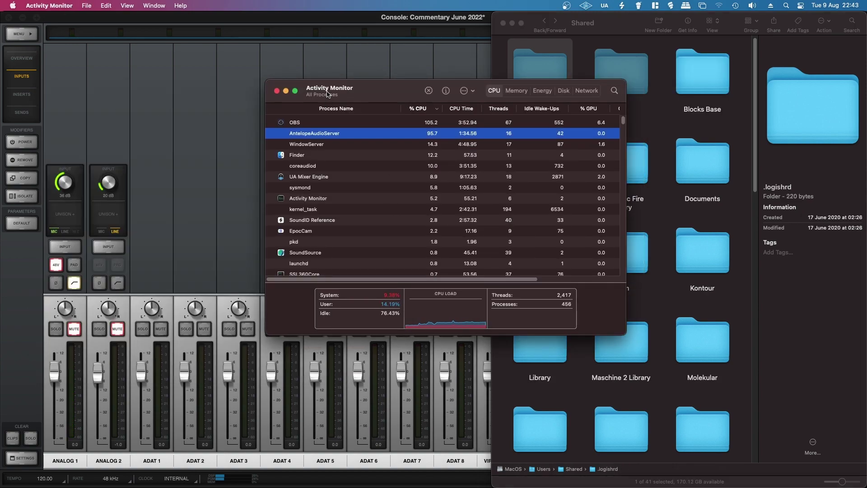
pyautogui.moveTo(343, 93); pyautogui.dragTo(190, 59)
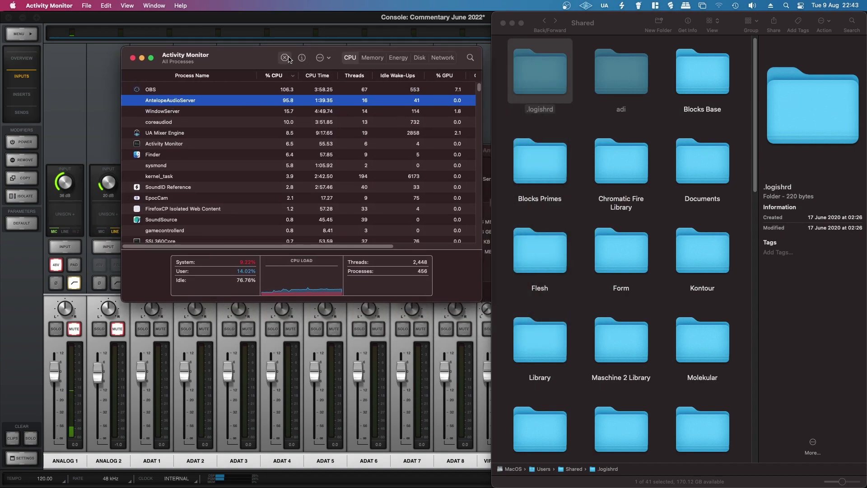
pyautogui.click(285, 58)
pyautogui.click(302, 220)
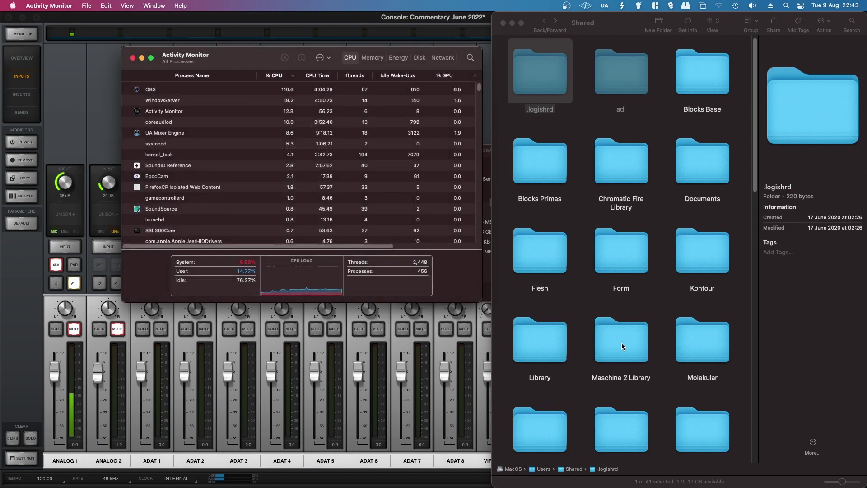